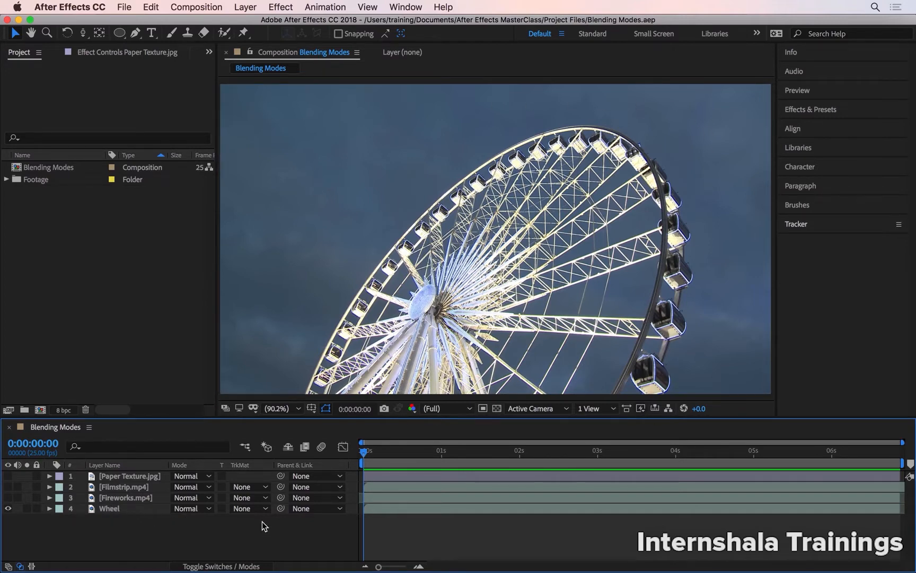
Step: Preview the Wheel footage, make the Fireworks.mp4 layer visible and scrub back to 0:00:00:21
{"action": "key", "text": "space"}
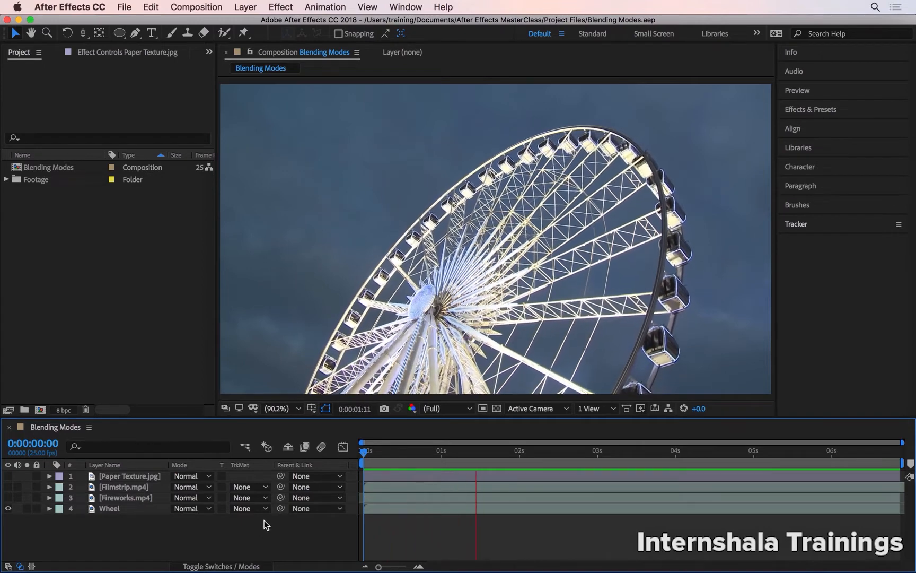
{"action": "key", "text": "space"}
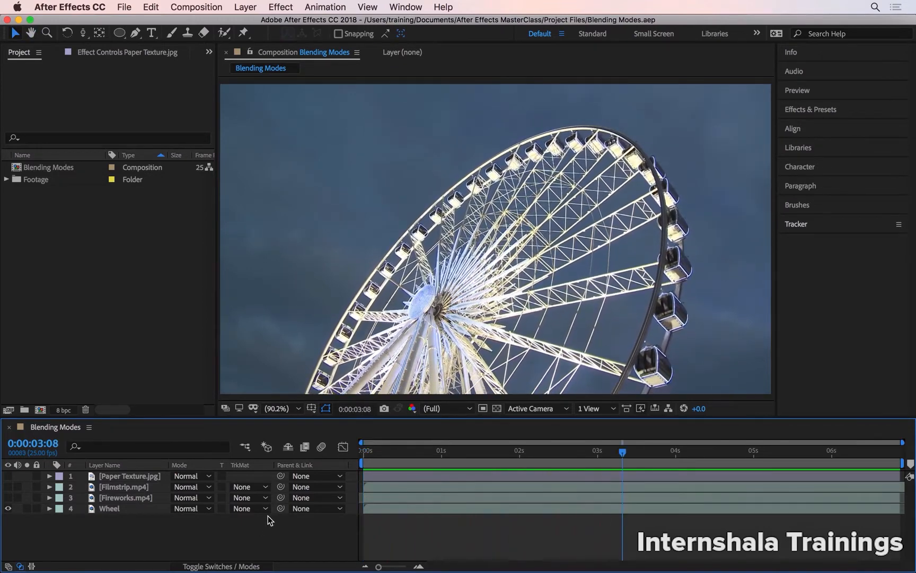
{"action": "left_click", "coordinate": [8, 498]}
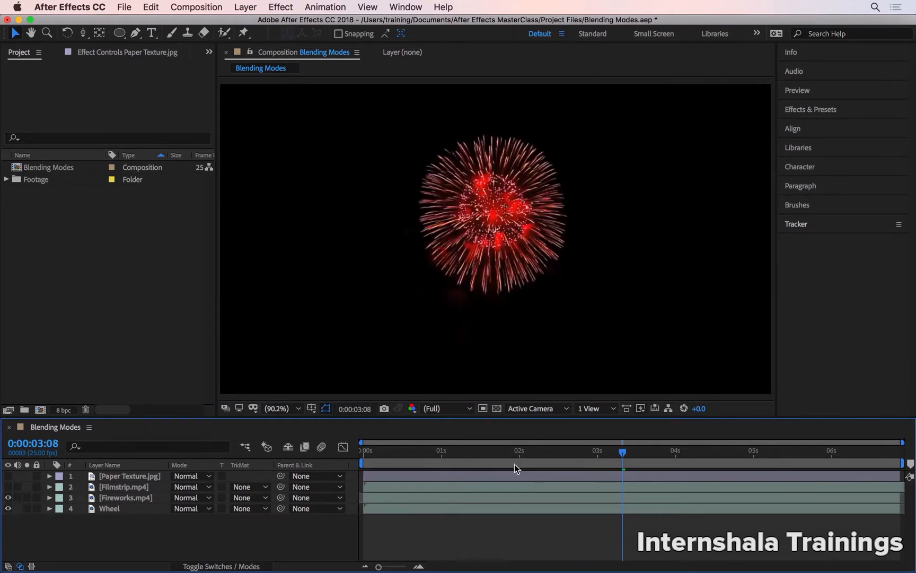
{"action": "left_click_drag", "start_coordinate": [513, 449], "coordinate": [427, 445]}
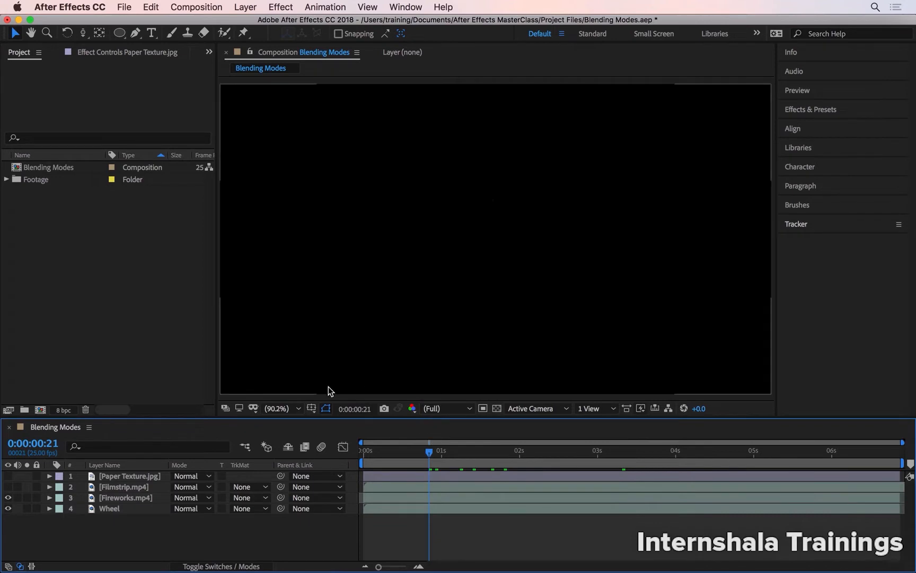
Step: Show the Filmstrip.mp4 and Paper Texture.jpg layers to view their content, and hide both again
{"action": "left_click", "coordinate": [8, 486]}
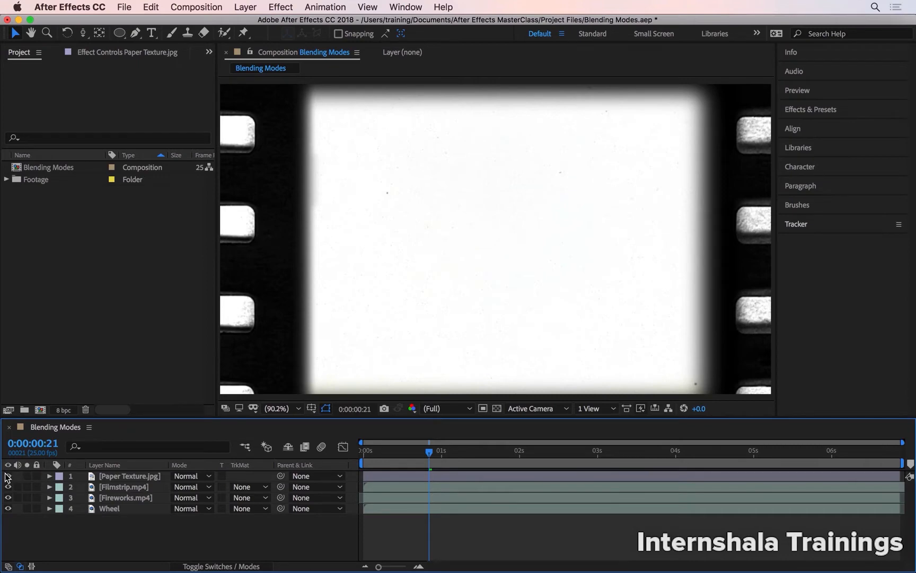
{"action": "left_click", "coordinate": [8, 476]}
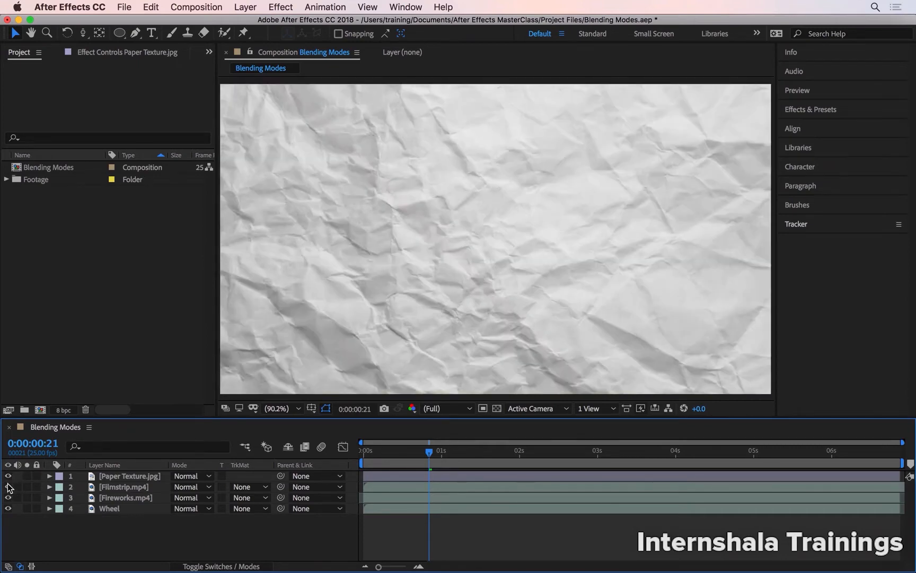
{"action": "left_click", "coordinate": [8, 476]}
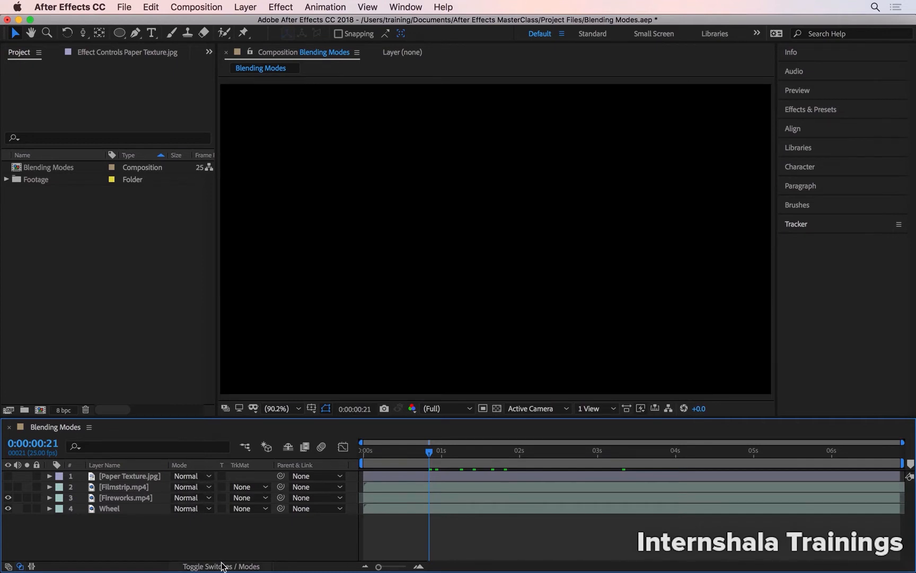
Step: Switch the timeline columns from blending modes to layer switches and back to modes
{"action": "left_click", "coordinate": [264, 566]}
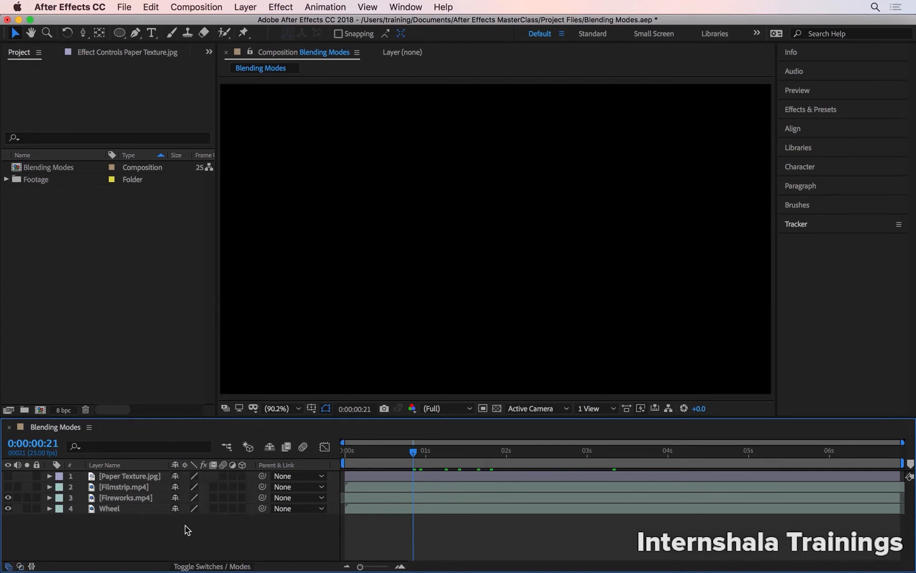
{"action": "left_click", "coordinate": [209, 567]}
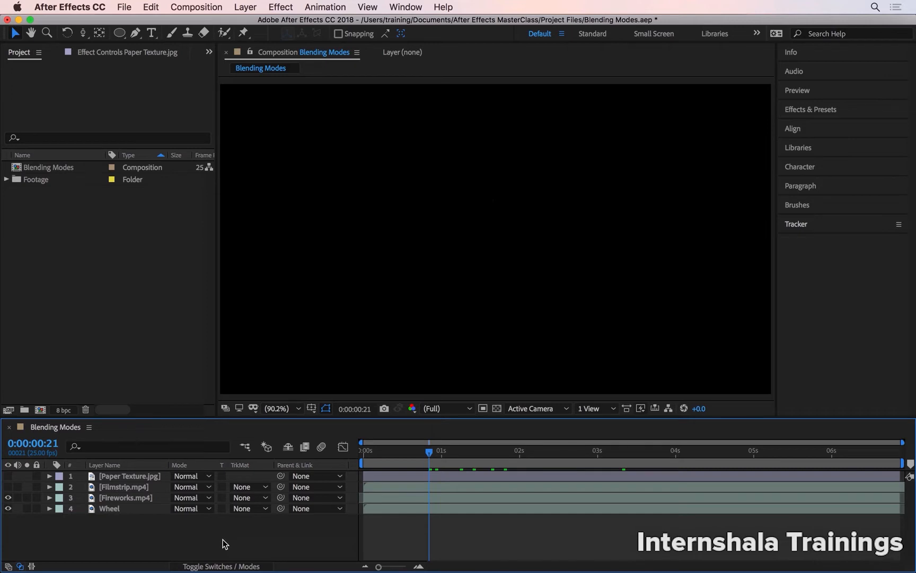
Step: At 0:00:03:14, try lowering the Fireworks.mp4 layer's opacity to 75% and restore it to 100%
{"action": "left_click_drag", "start_coordinate": [429, 450], "coordinate": [647, 438]}
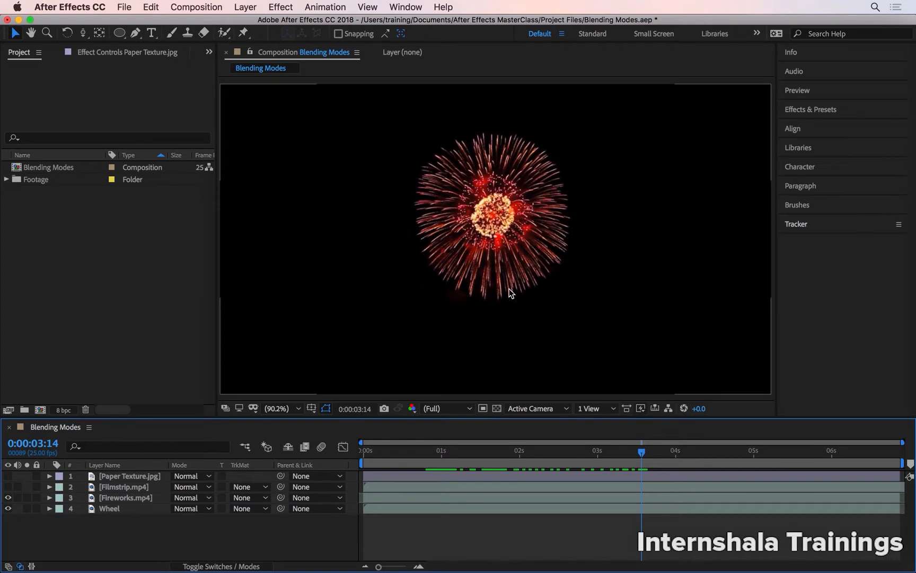
{"action": "left_click", "coordinate": [130, 499]}
{"action": "key", "text": "t"}
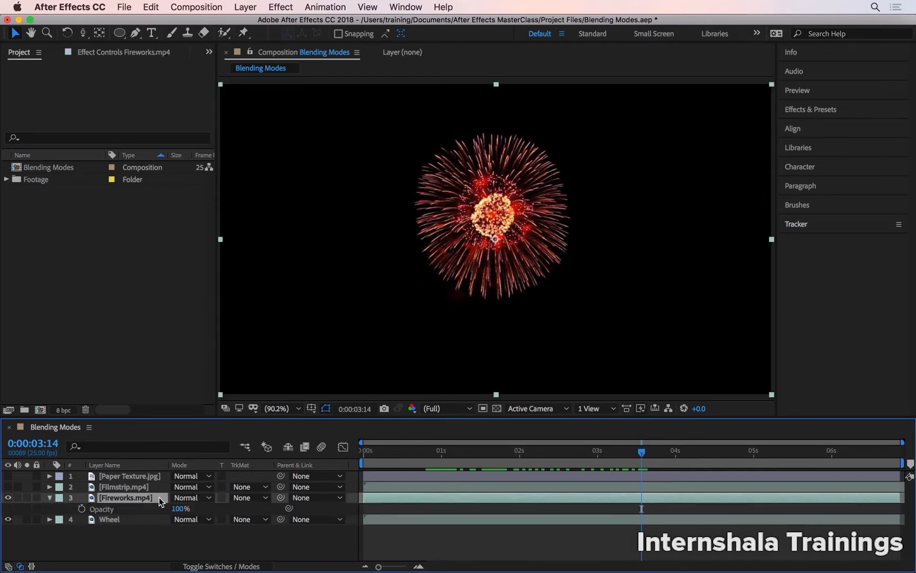
{"action": "left_click_drag", "start_coordinate": [172, 511], "coordinate": [158, 510]}
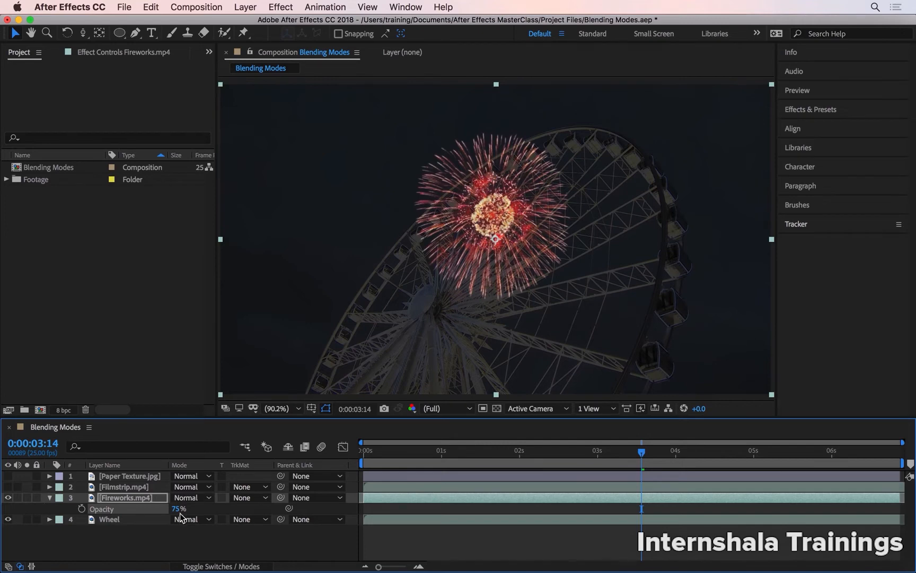
{"action": "left_click_drag", "start_coordinate": [178, 509], "coordinate": [244, 507]}
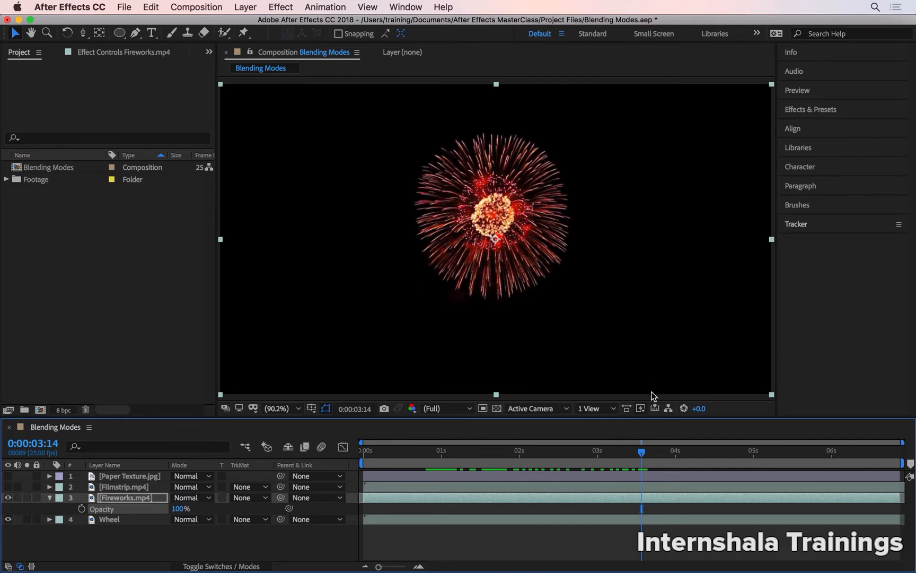
Step: Set the Fireworks.mp4 layer's blending mode to Add and move the burst into the open sky at the wheel's upper left
{"action": "left_click", "coordinate": [206, 497]}
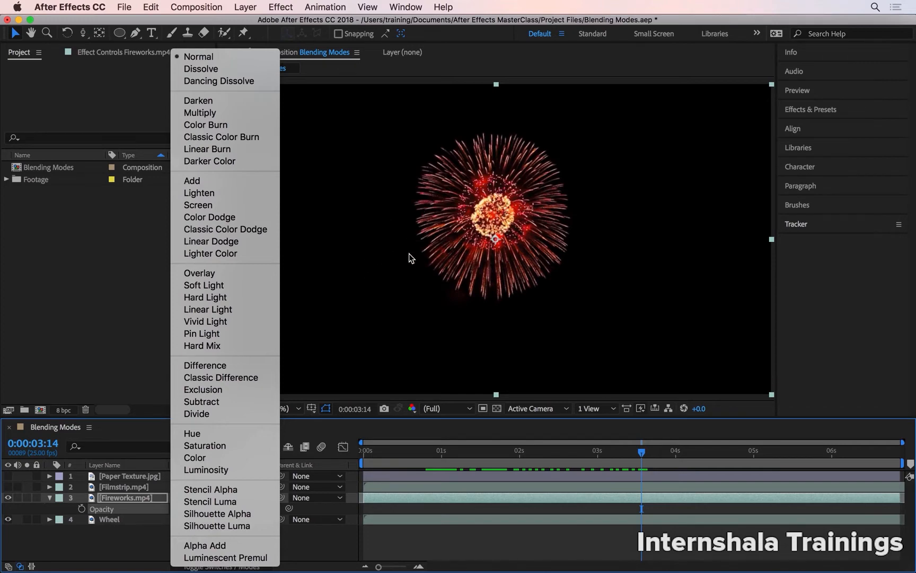
{"action": "left_click", "coordinate": [220, 180]}
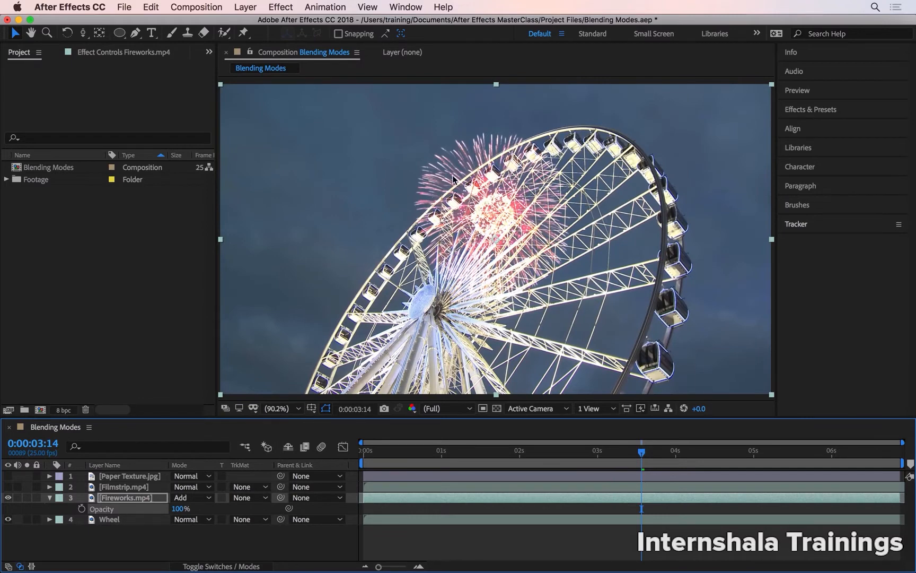
{"action": "left_click_drag", "start_coordinate": [503, 220], "coordinate": [322, 168]}
Step: Preview the blended fireworks from the start of the composition and stop at 0:00:03:05
{"action": "left_click_drag", "start_coordinate": [398, 447], "coordinate": [351, 446]}
{"action": "key", "text": "space"}
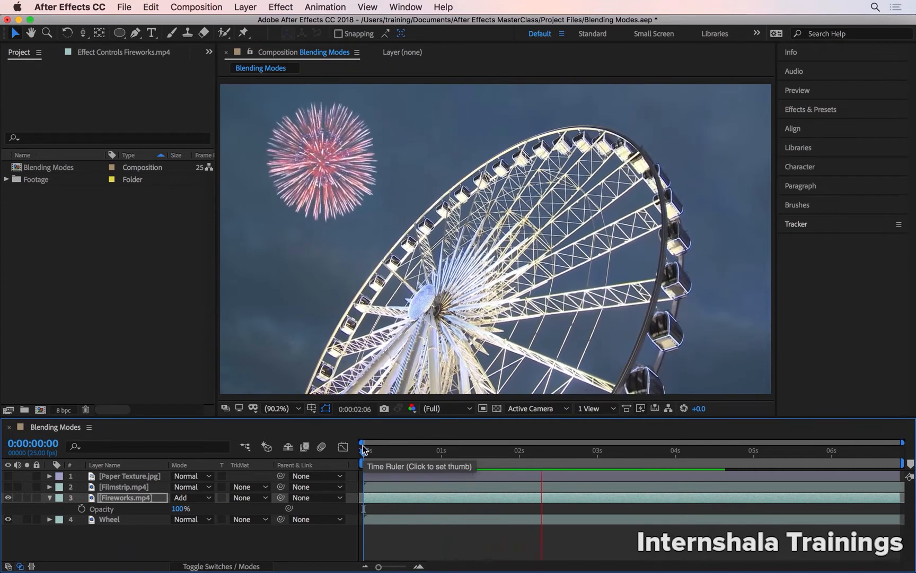
{"action": "key", "text": "space"}
{"action": "key", "text": "space"}
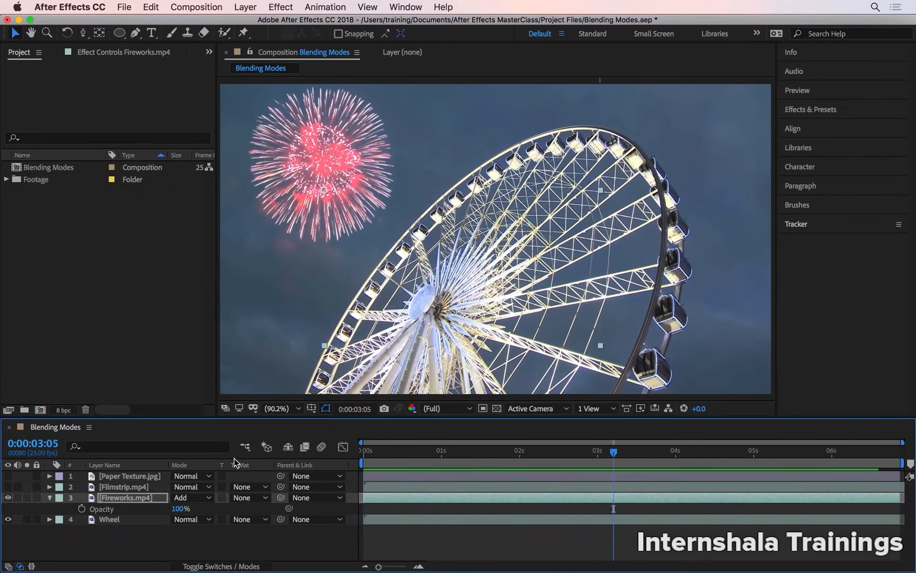
Step: Try the Lighten, Screen and Color Dodge blending modes on the Fireworks.mp4 layer and set it back to Add
{"action": "left_click", "coordinate": [202, 498]}
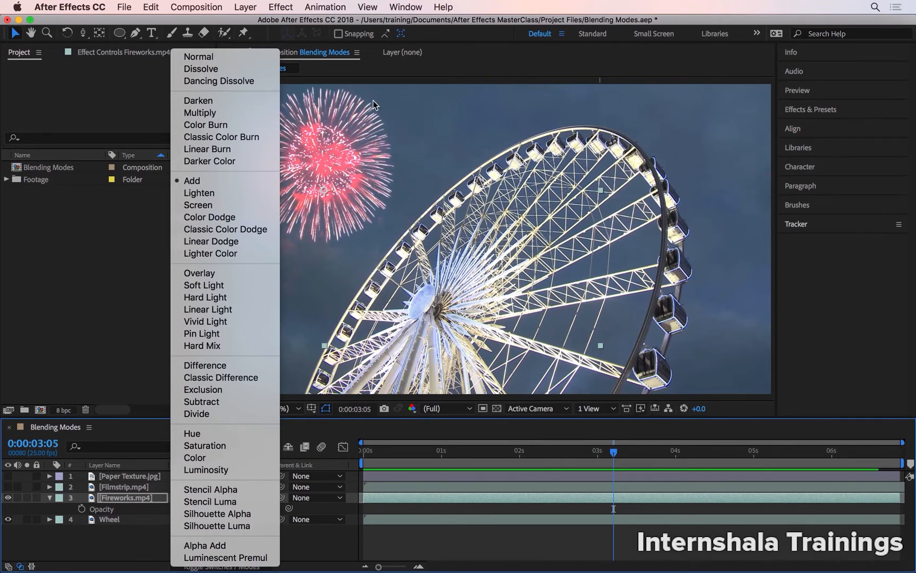
{"action": "left_click", "coordinate": [246, 198]}
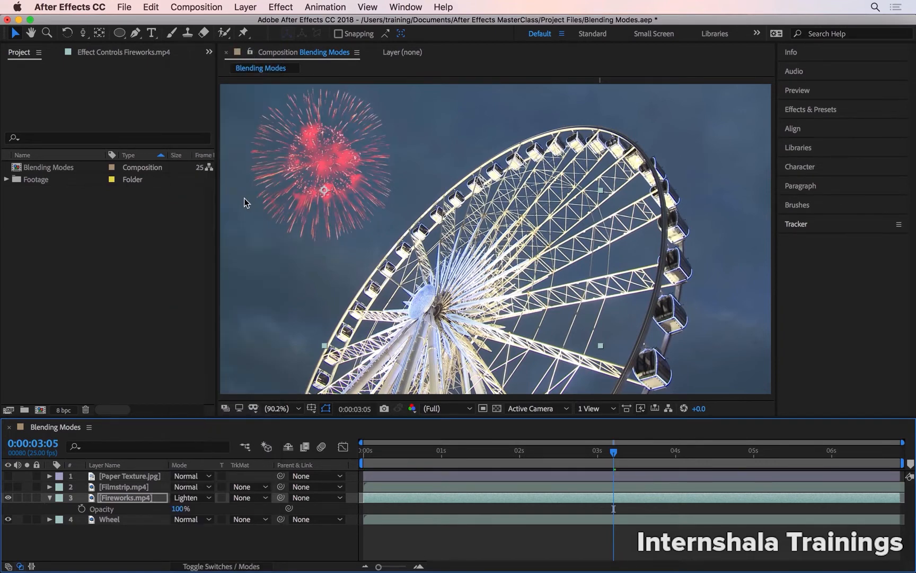
{"action": "left_click", "coordinate": [188, 497]}
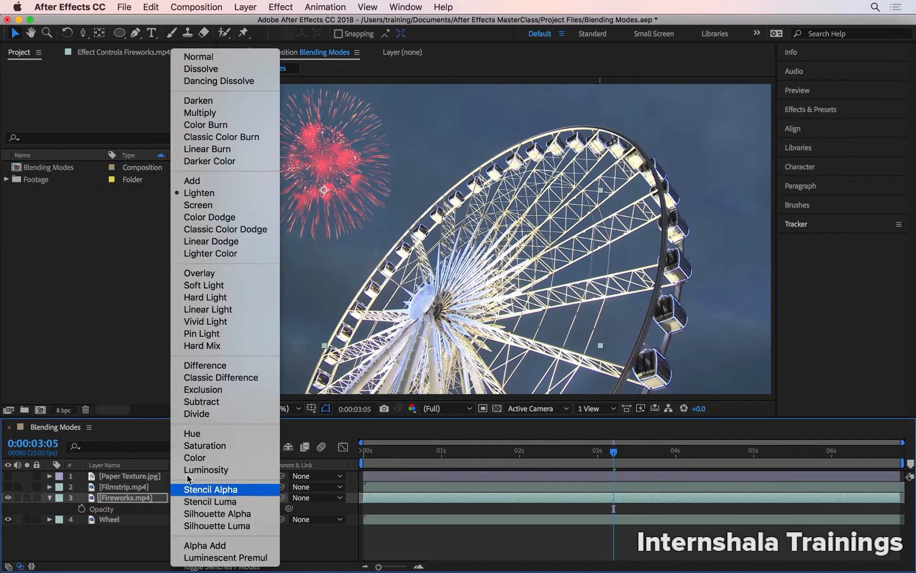
{"action": "left_click", "coordinate": [206, 204]}
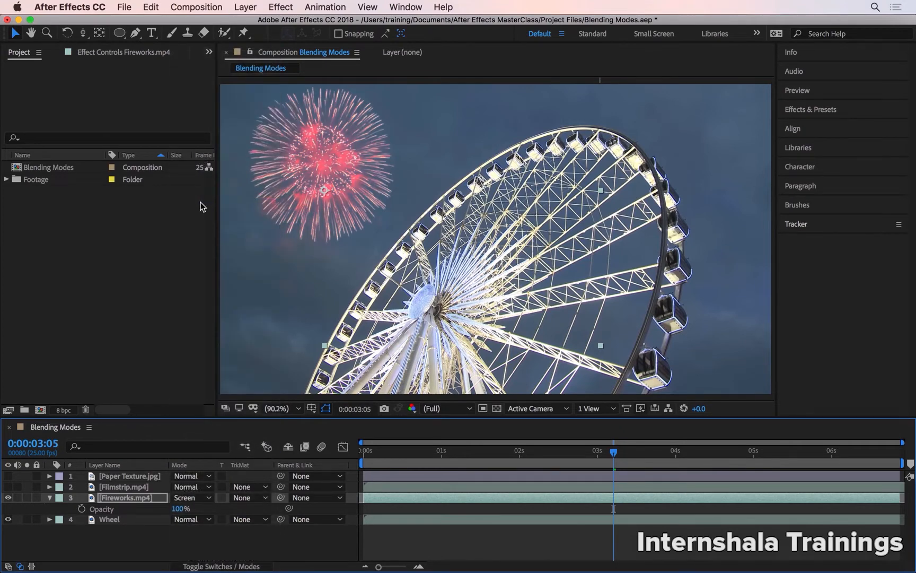
{"action": "left_click", "coordinate": [197, 498]}
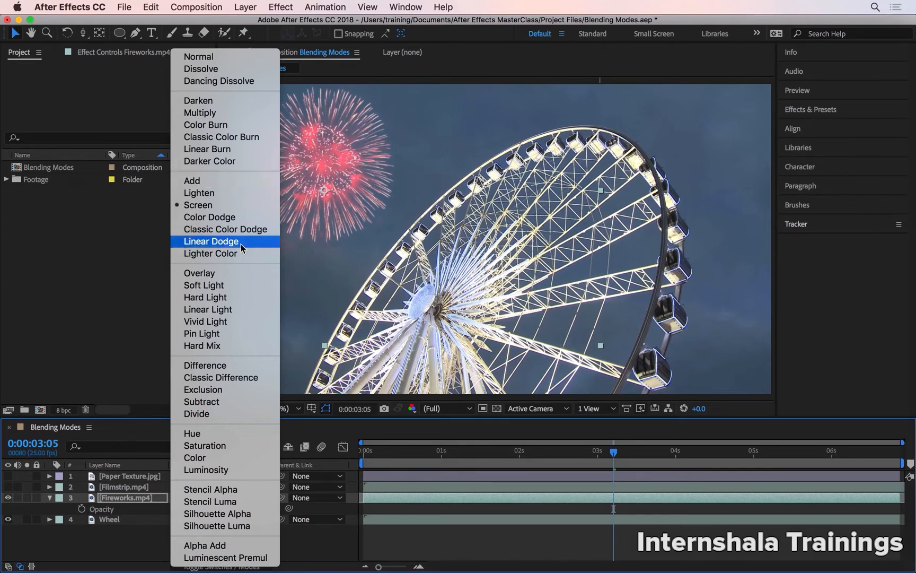
{"action": "left_click", "coordinate": [246, 220]}
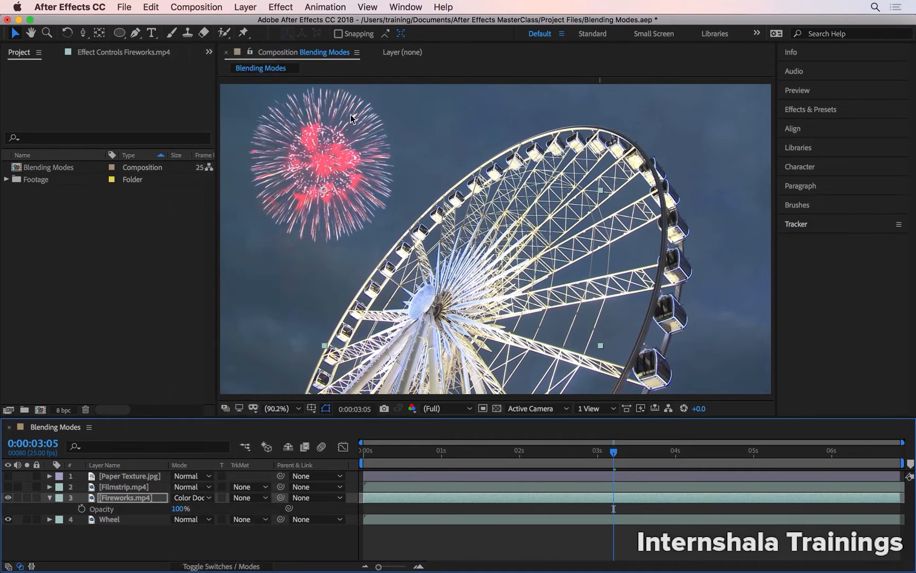
{"action": "left_click", "coordinate": [190, 497]}
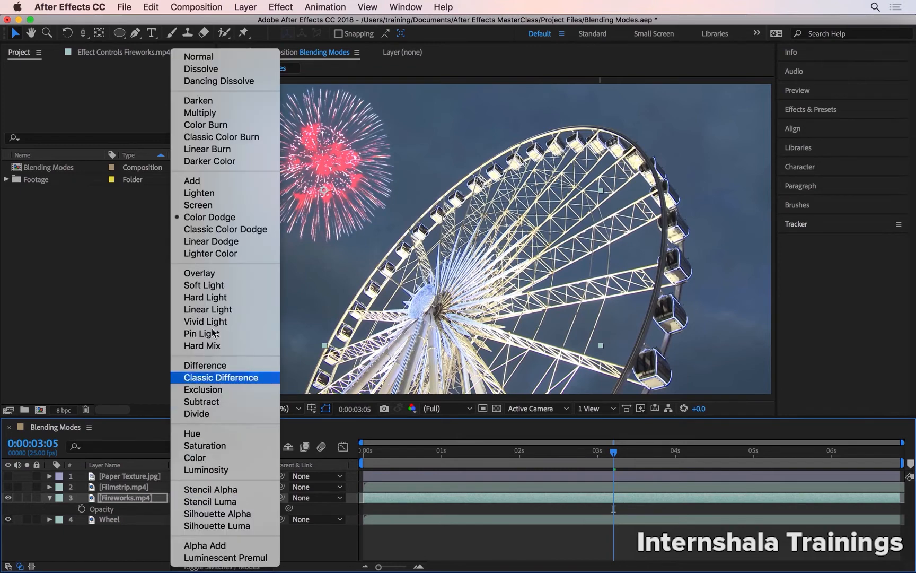
{"action": "left_click", "coordinate": [218, 180]}
{"action": "left_click", "coordinate": [190, 497]}
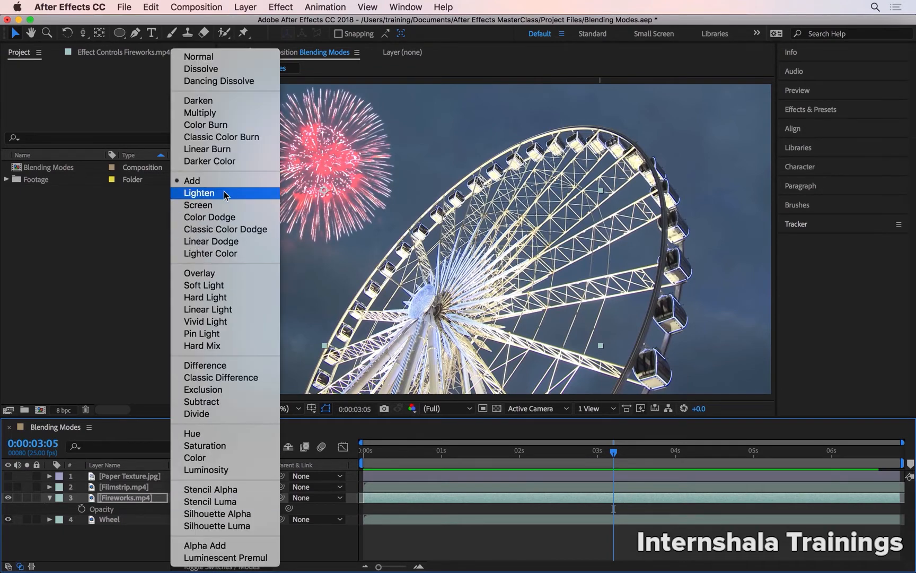
{"action": "left_click", "coordinate": [126, 491]}
Step: Make the Filmstrip.mp4 layer visible and preview it from the start of the composition to 0:00:03:01
{"action": "left_click", "coordinate": [8, 486]}
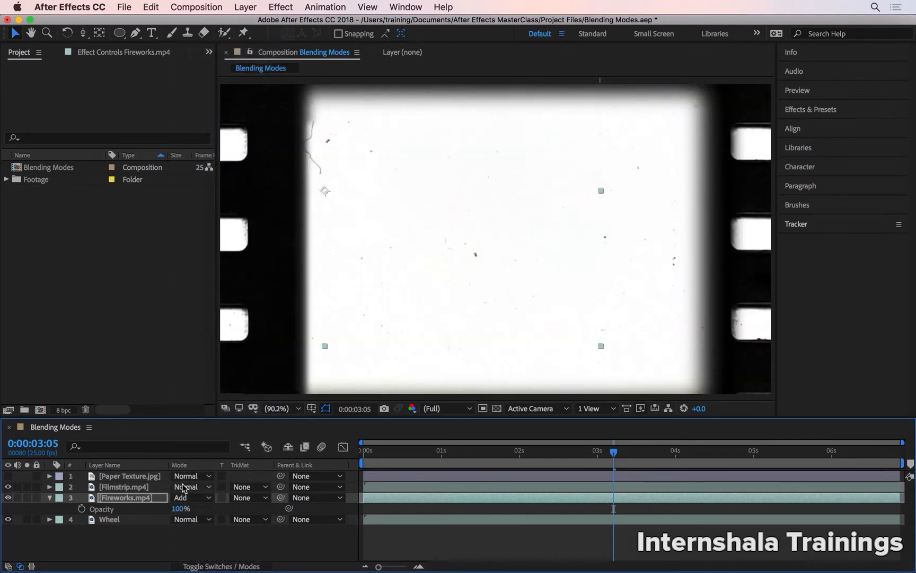
{"action": "left_click", "coordinate": [365, 451]}
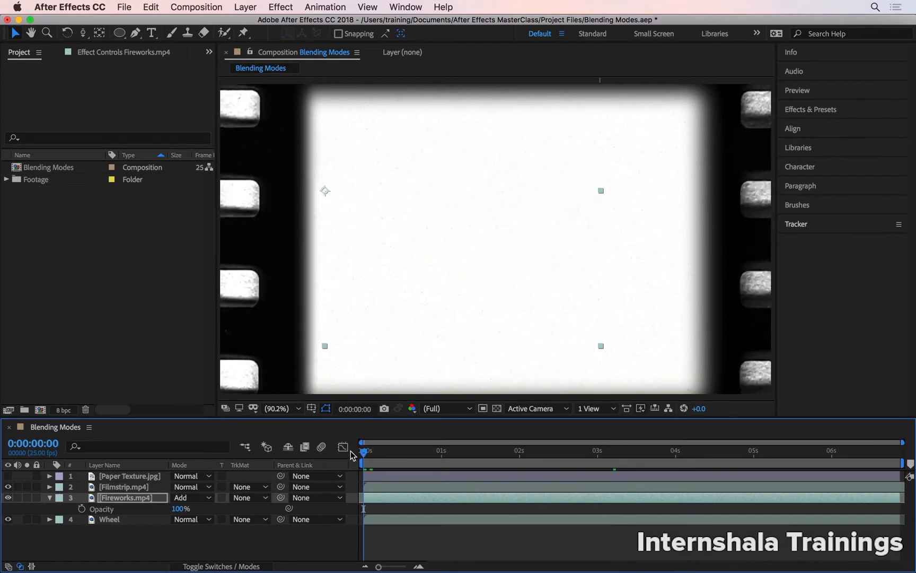
{"action": "key", "text": "space"}
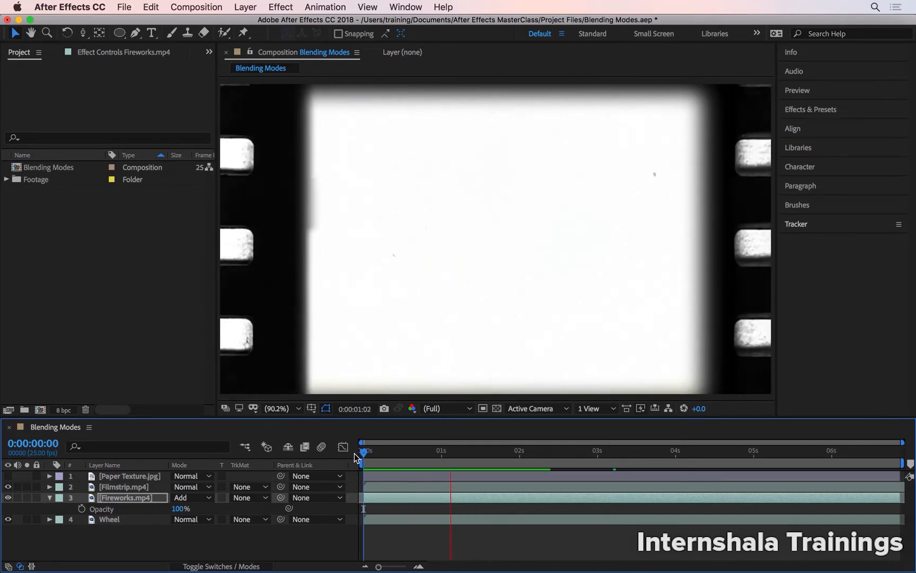
{"action": "key", "text": "space"}
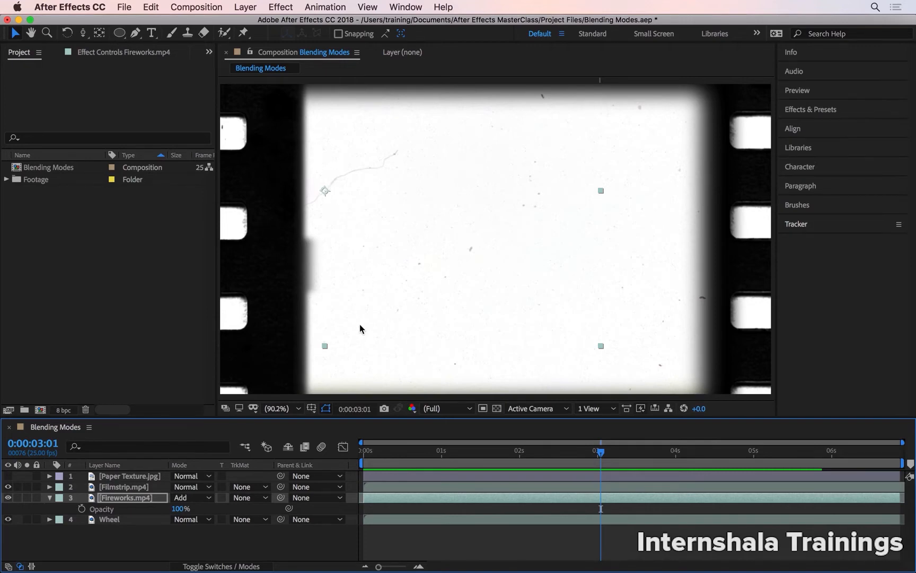
Step: Compare the Darken and Multiply blending modes on the Filmstrip.mp4 layer and keep Darken
{"action": "left_click", "coordinate": [198, 486]}
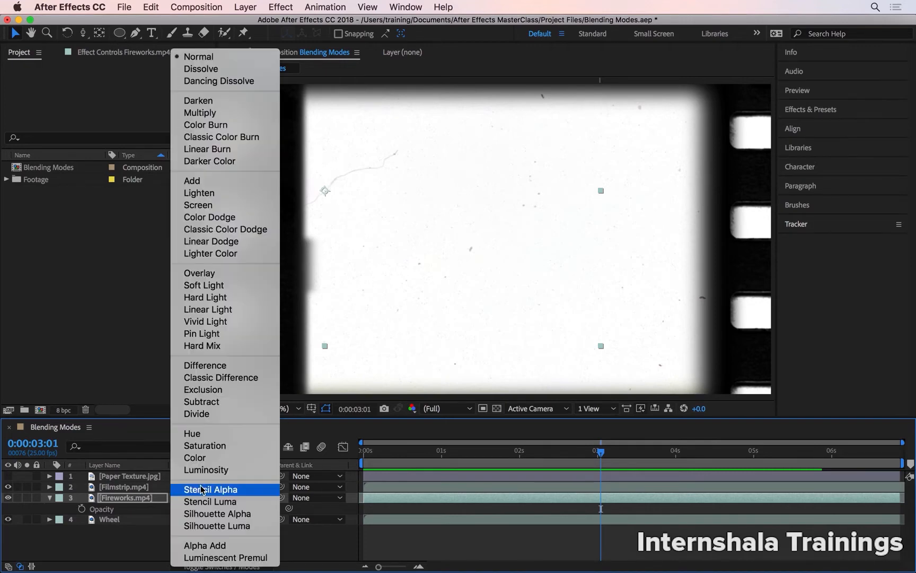
{"action": "left_click", "coordinate": [264, 102]}
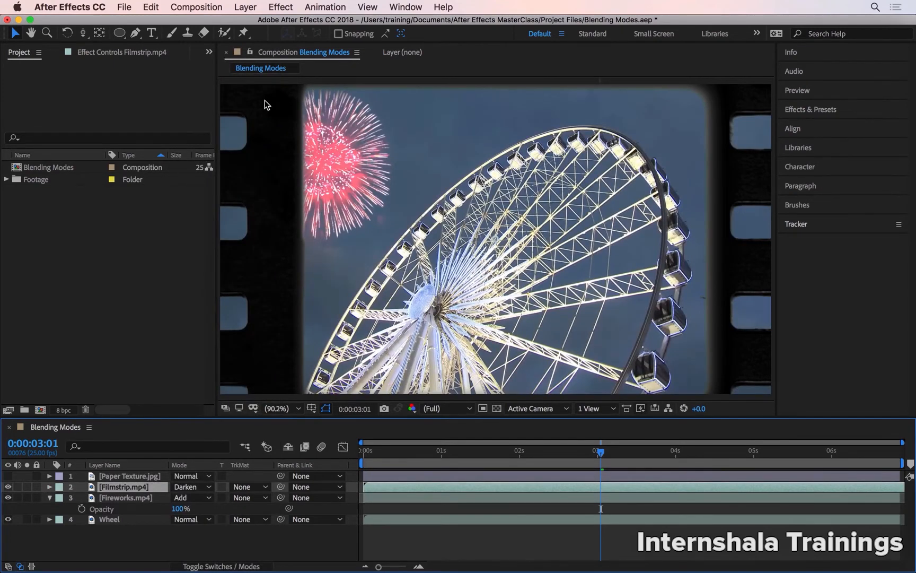
{"action": "left_click", "coordinate": [195, 486]}
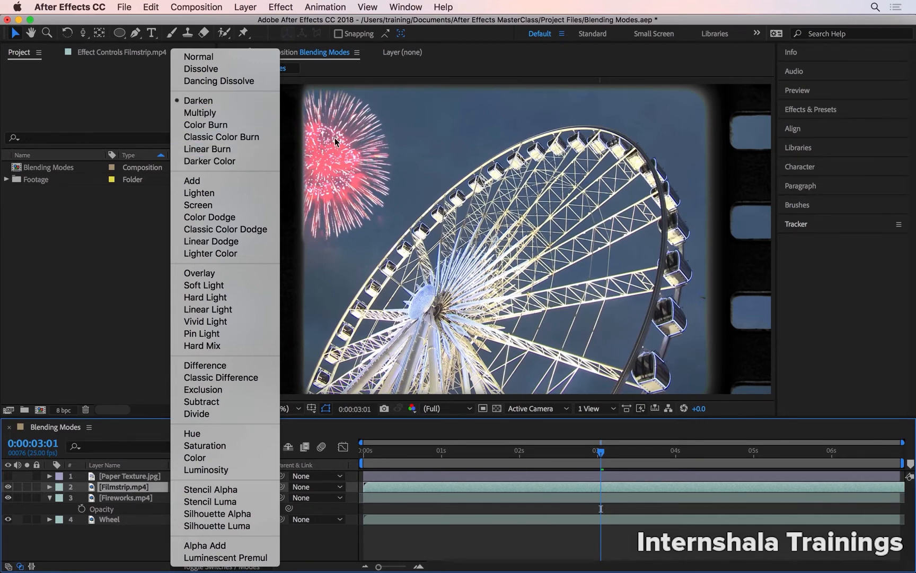
{"action": "left_click", "coordinate": [230, 114]}
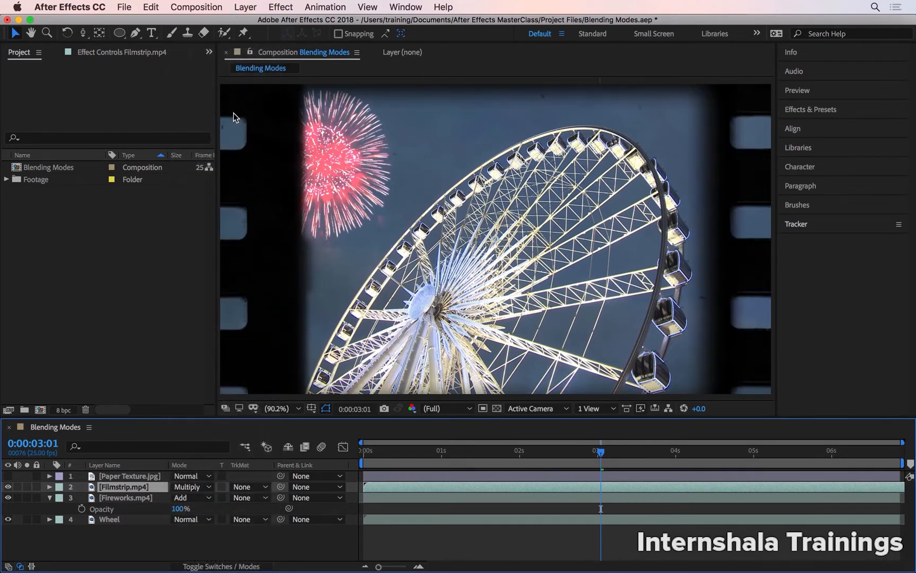
{"action": "left_click", "coordinate": [190, 487]}
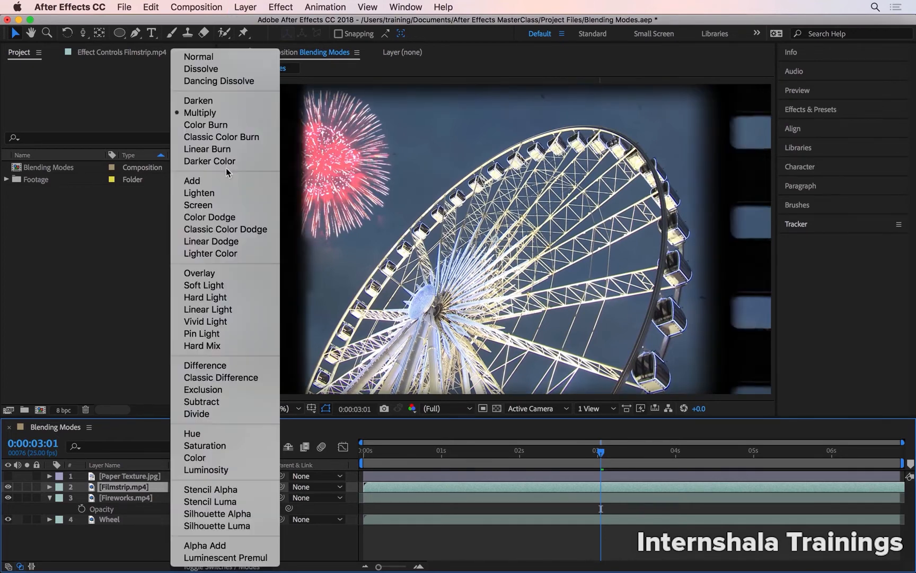
{"action": "left_click", "coordinate": [238, 101]}
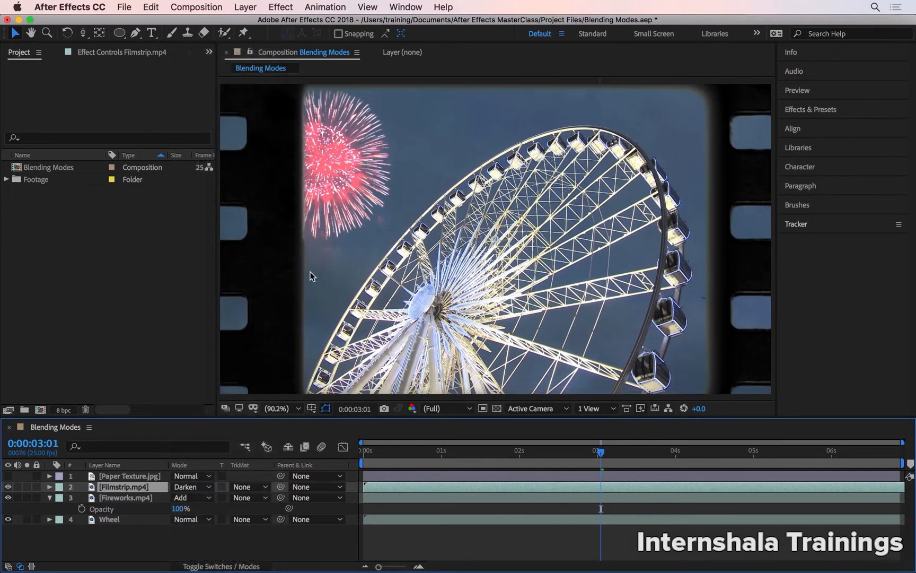
Step: Set the Filmstrip.mp4 layer's blending mode to Multiply, then try Linear Burn and undo that last mode change
{"action": "left_click", "coordinate": [205, 486]}
{"action": "left_click", "coordinate": [243, 112]}
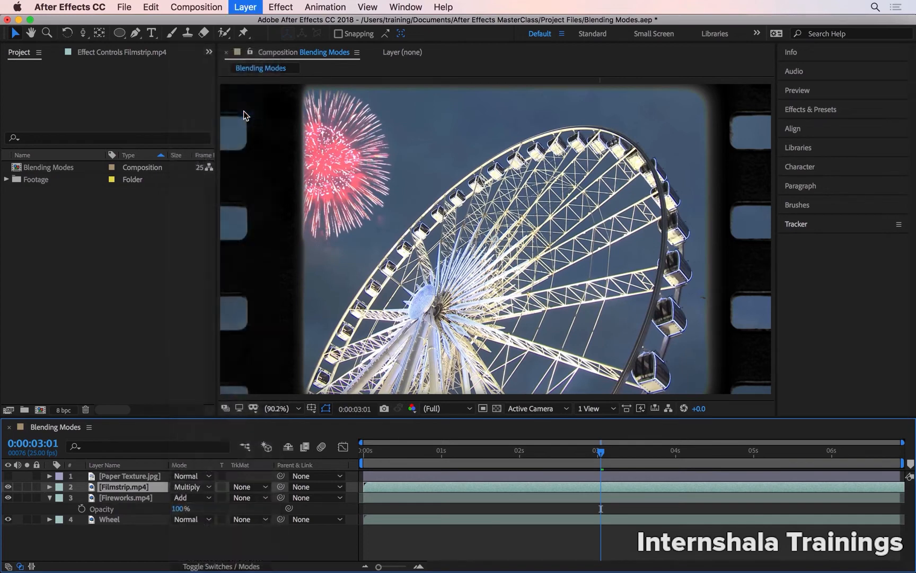
{"action": "left_click", "coordinate": [207, 485]}
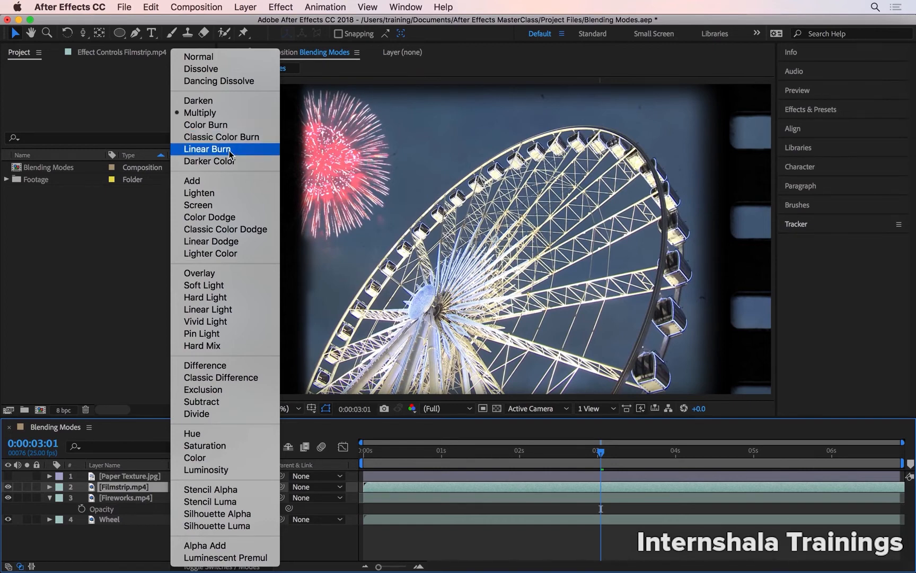
{"action": "left_click", "coordinate": [247, 147]}
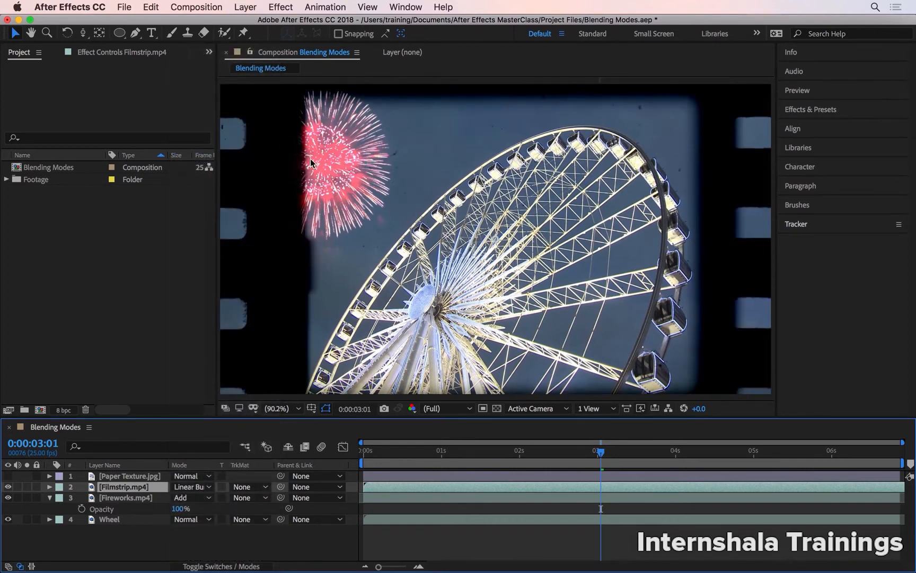
{"action": "key", "text": "super+z"}
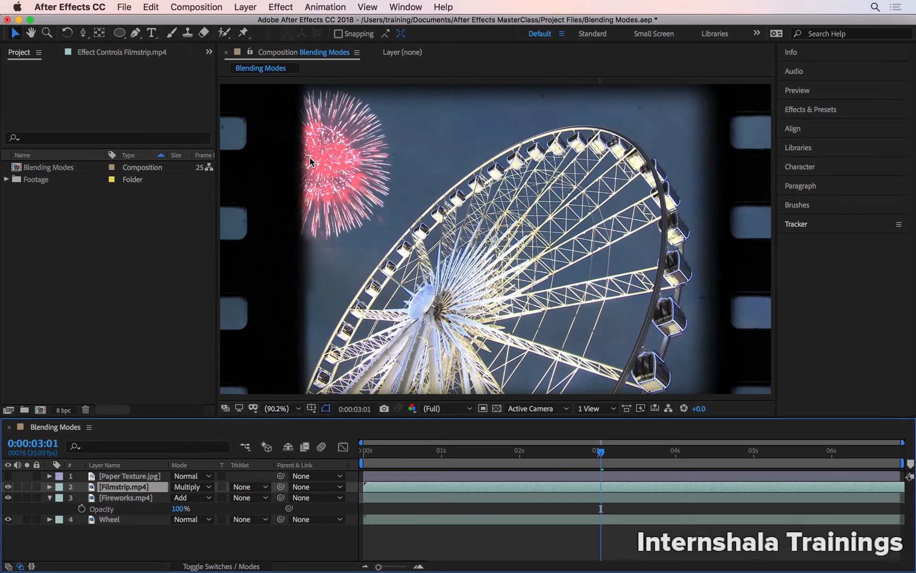
Step: Make the Paper Texture.jpg layer visible and set its blending mode to Overlay
{"action": "left_click", "coordinate": [9, 476]}
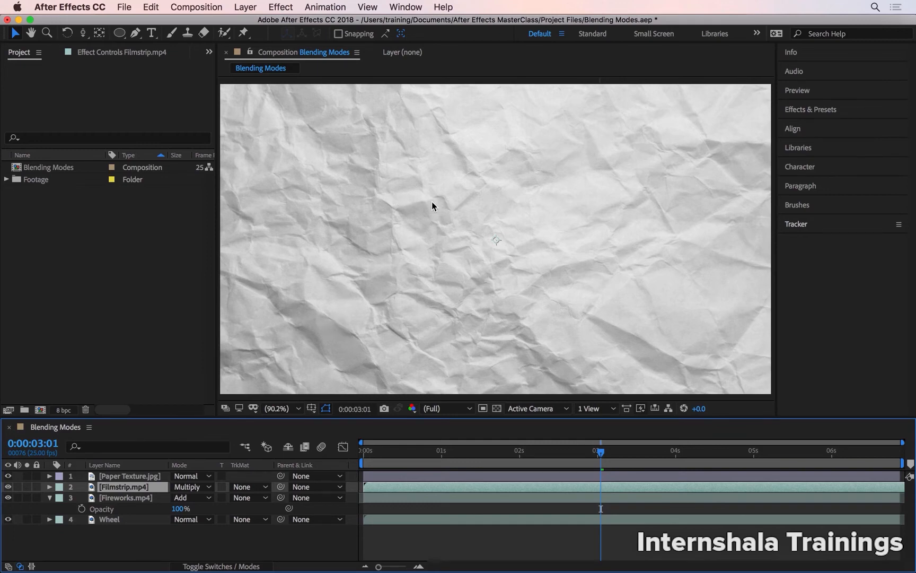
{"action": "left_click", "coordinate": [198, 477]}
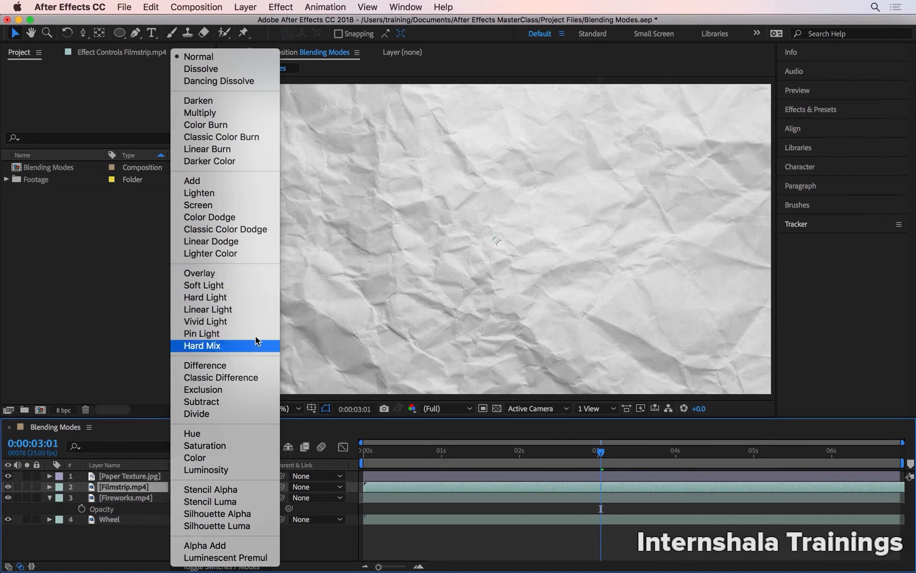
{"action": "left_click", "coordinate": [255, 273]}
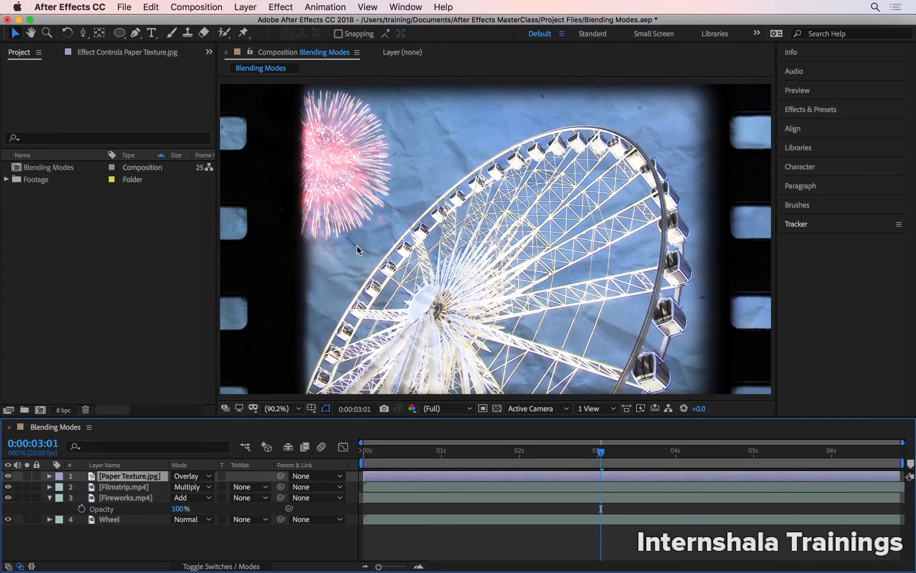
{"action": "left_click", "coordinate": [387, 259]}
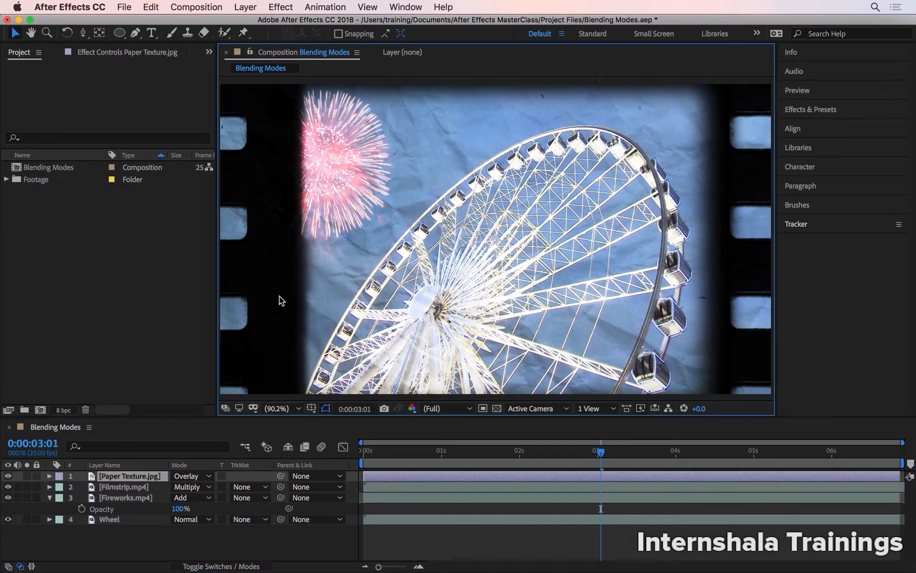
Step: Hide and show the Paper Texture.jpg layer twice to compare the image with and without the texture
{"action": "left_click", "coordinate": [8, 476]}
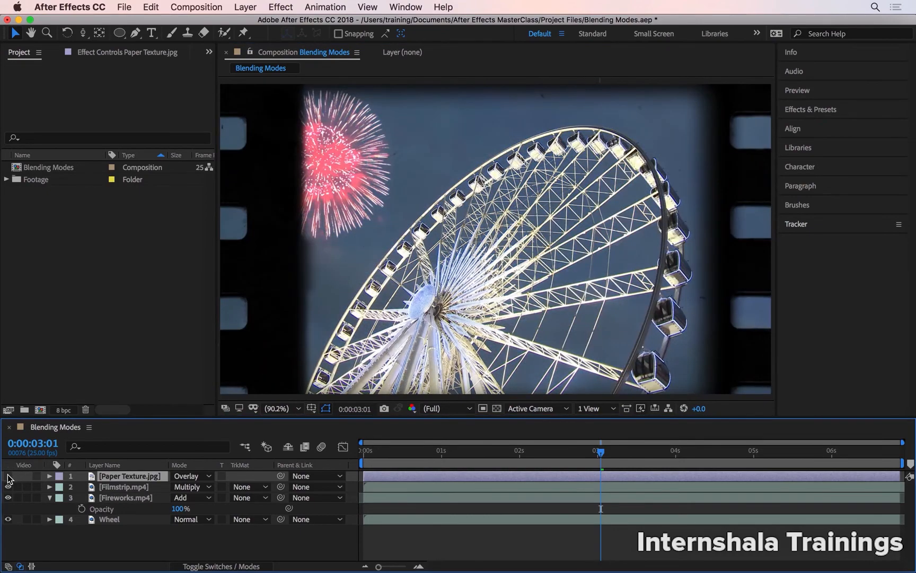
{"action": "left_click", "coordinate": [8, 475]}
{"action": "left_click", "coordinate": [8, 476]}
{"action": "left_click", "coordinate": [8, 475]}
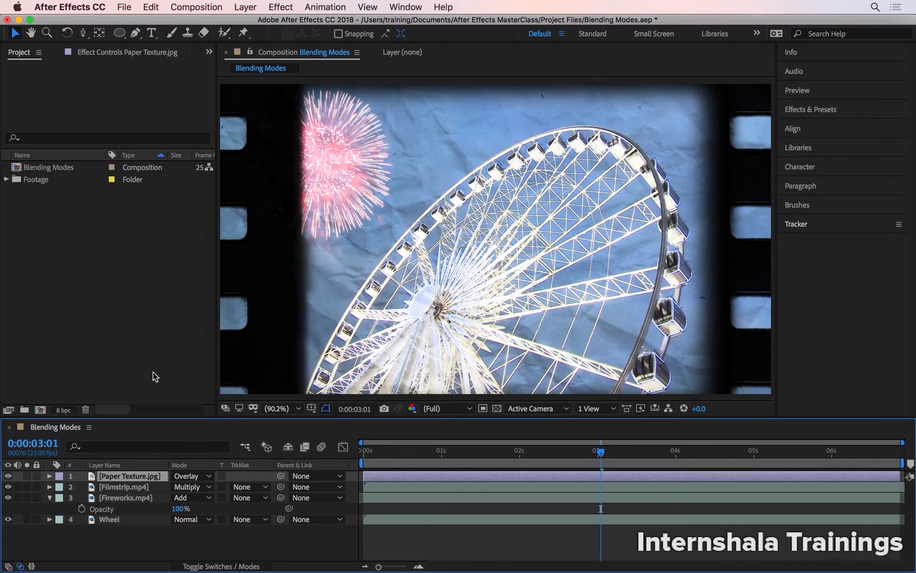
Step: Try the Normal blending mode on the Paper Texture.jpg layer and set it back to Overlay
{"action": "left_click", "coordinate": [187, 476]}
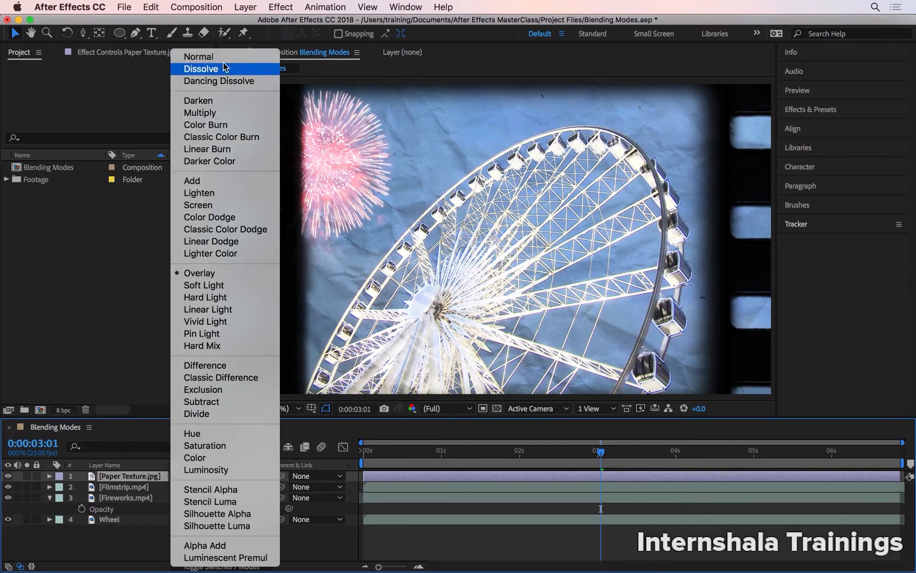
{"action": "left_click", "coordinate": [265, 62]}
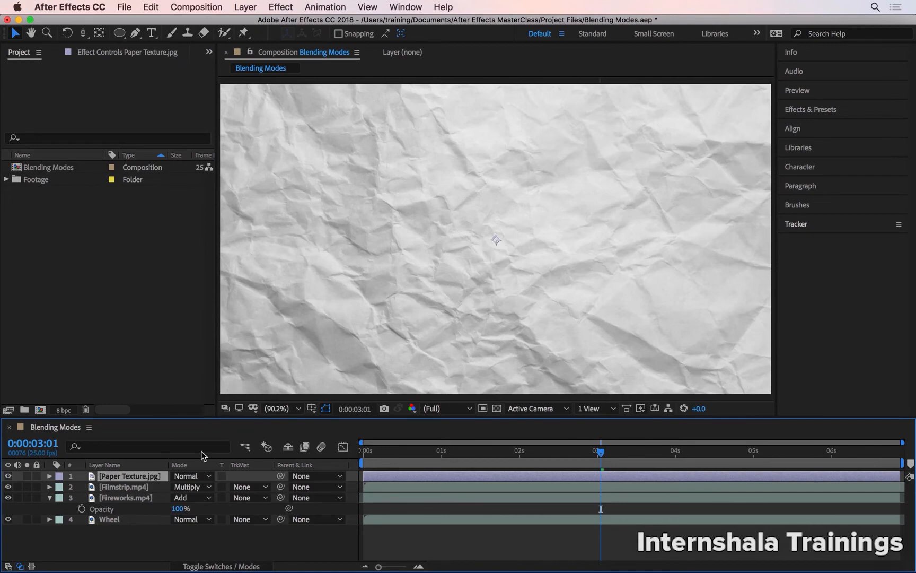
{"action": "left_click", "coordinate": [202, 477]}
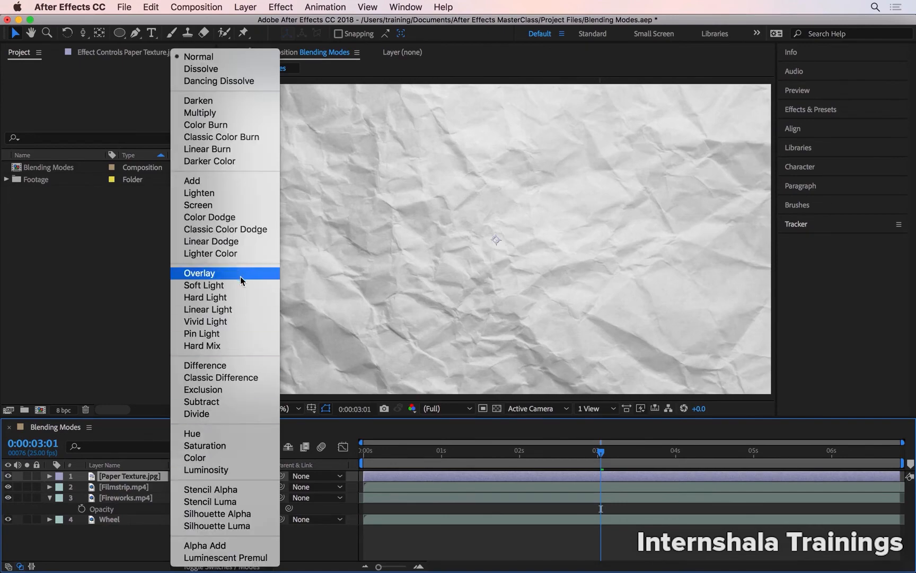
{"action": "left_click", "coordinate": [241, 269]}
Step: Apply the Brightness & Contrast effect to the Paper Texture.jpg layer and set its Brightness to -80
{"action": "left_click", "coordinate": [810, 109]}
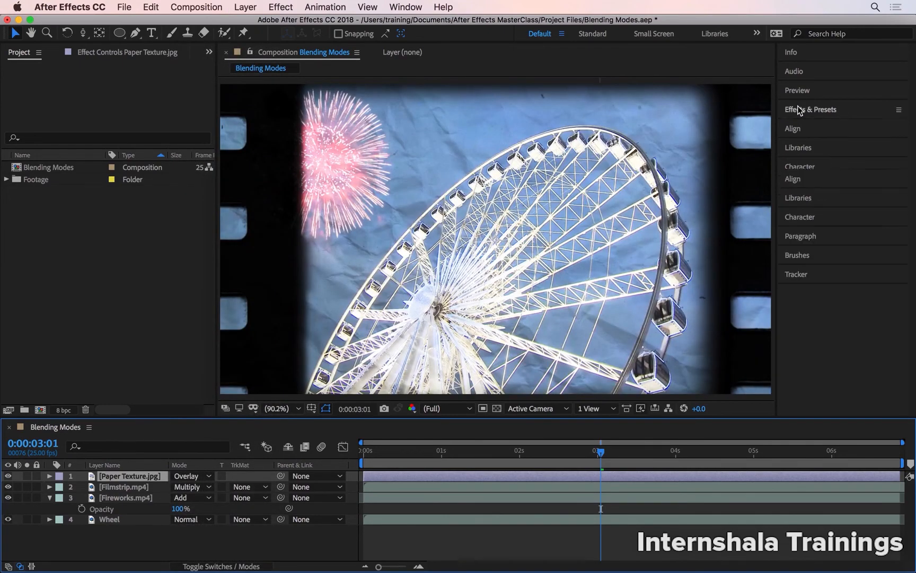
{"action": "left_click", "coordinate": [816, 123]}
{"action": "type", "text": "lumet"}
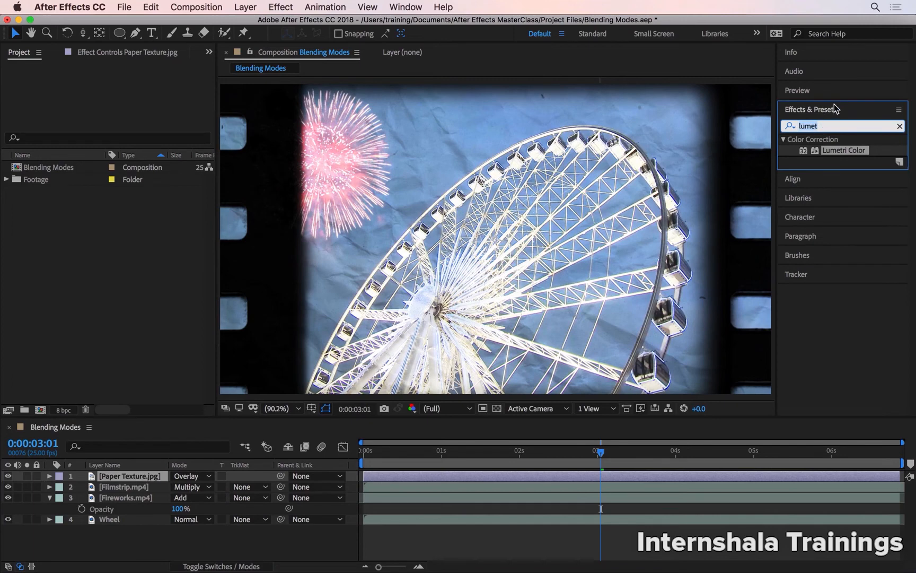
{"action": "type", "text": "brigh"}
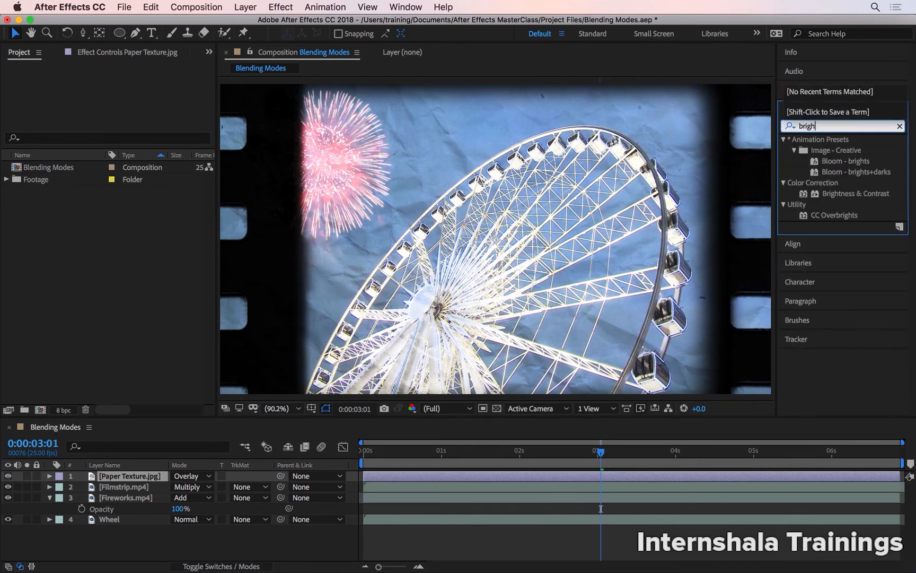
{"action": "double_click", "coordinate": [846, 192]}
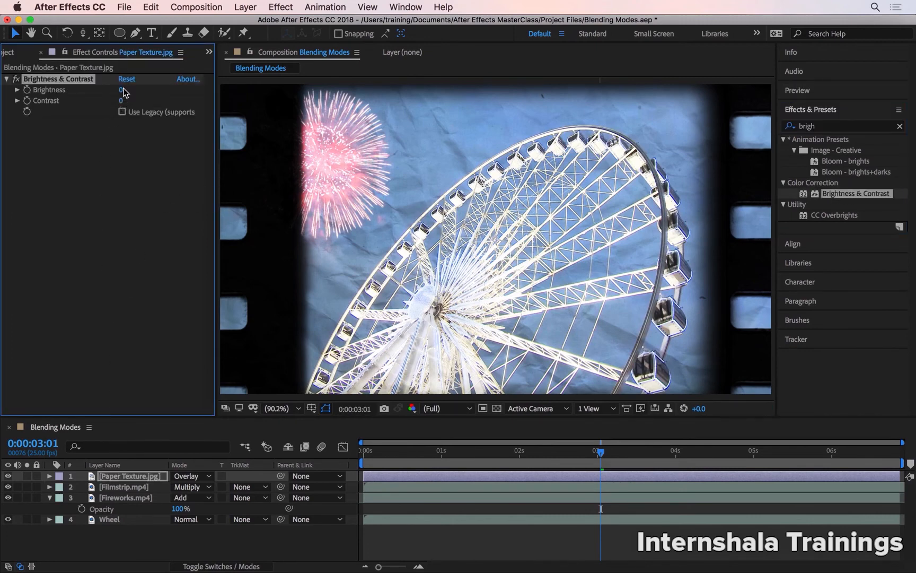
{"action": "left_click_drag", "start_coordinate": [122, 90], "coordinate": [92, 107]}
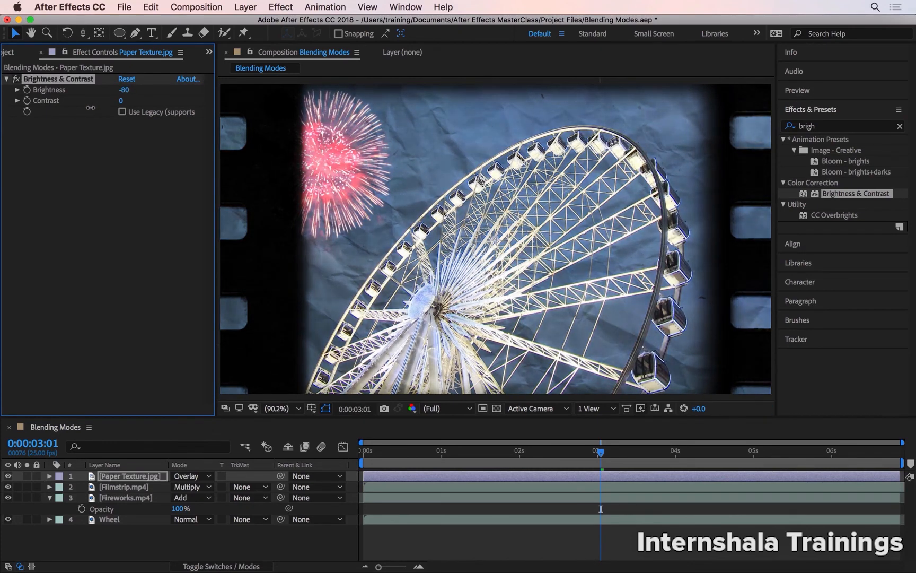
Step: Compare the image with the Paper Texture.jpg layer hidden and shown, and set the layer's blending mode to Soft Light
{"action": "left_click", "coordinate": [8, 477]}
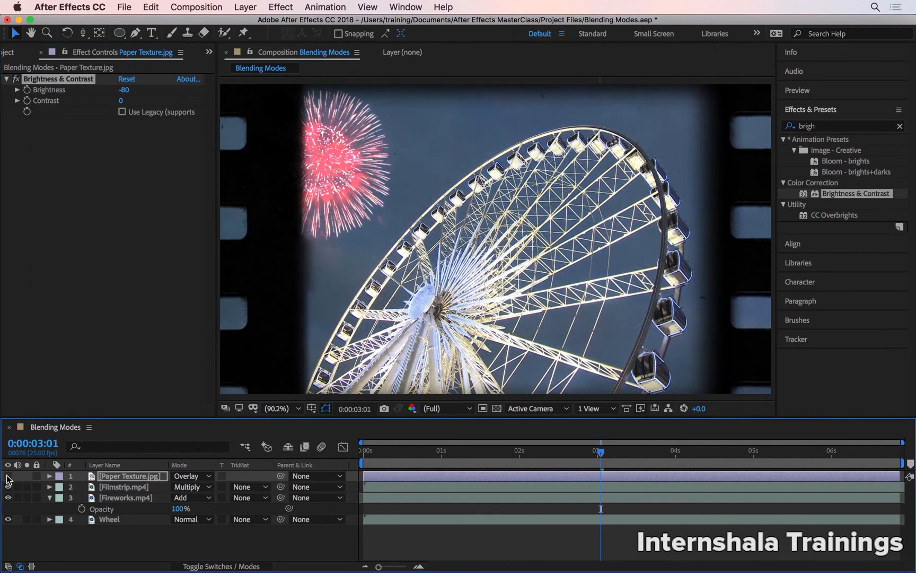
{"action": "left_click", "coordinate": [7, 476]}
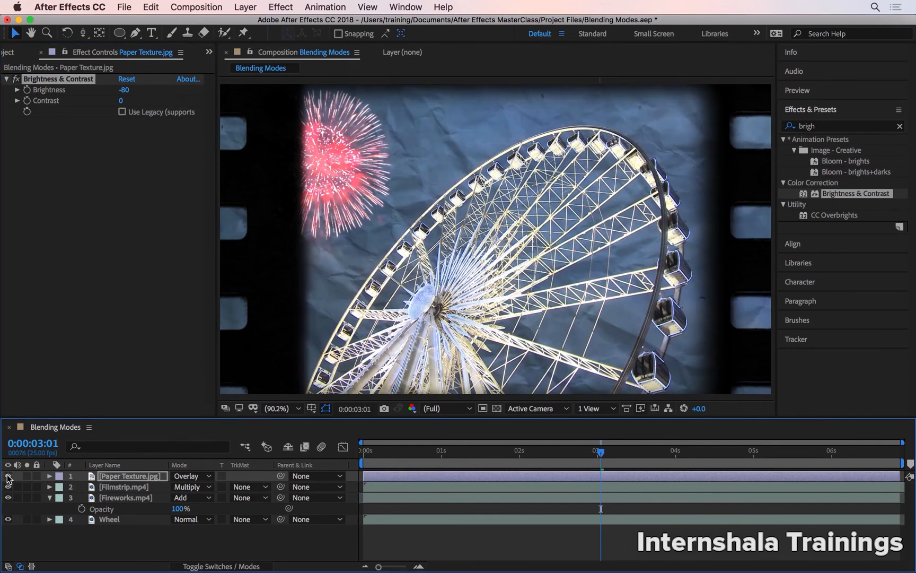
{"action": "left_click", "coordinate": [205, 476]}
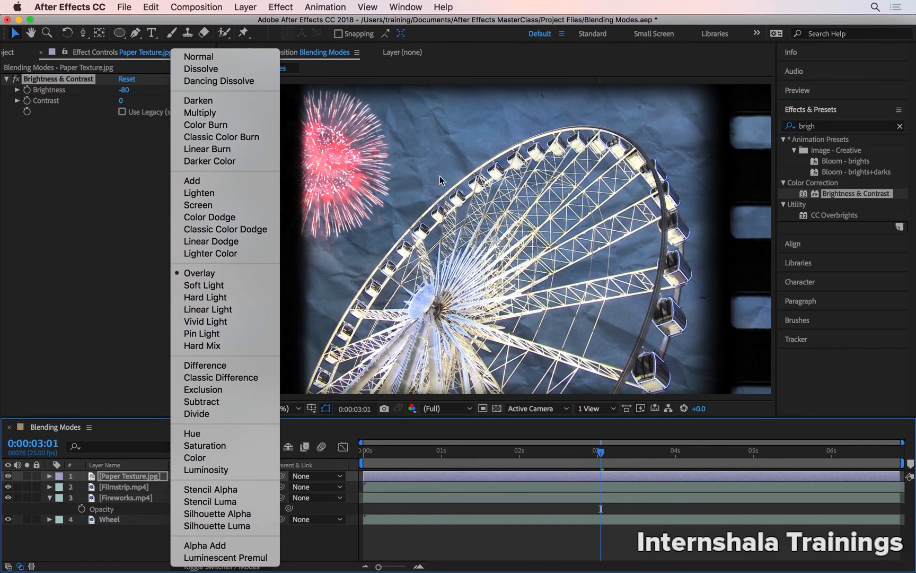
{"action": "left_click", "coordinate": [240, 286]}
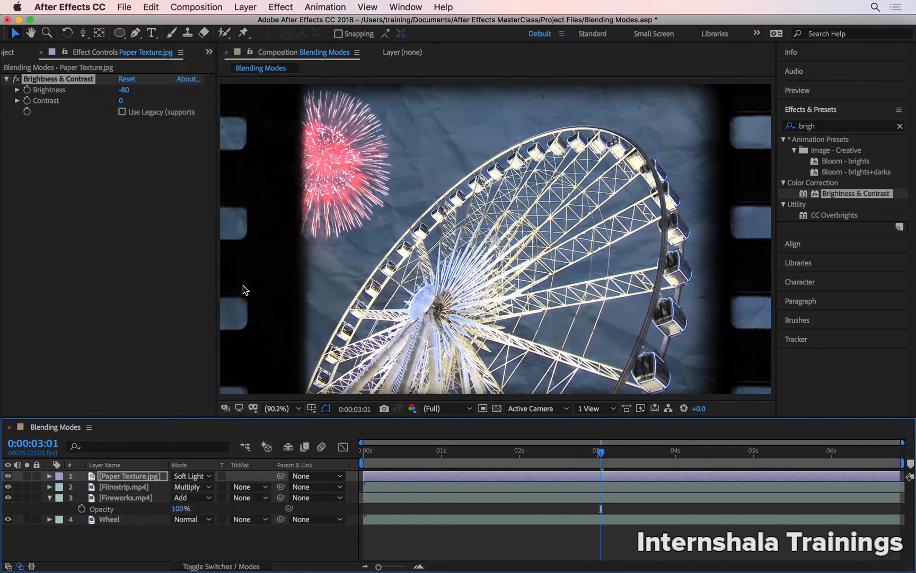